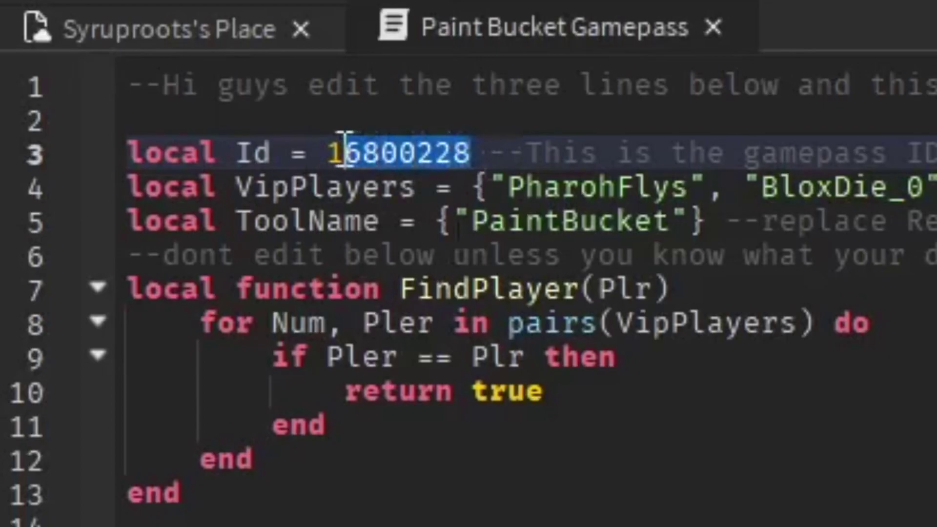
pyautogui.write('255359422')
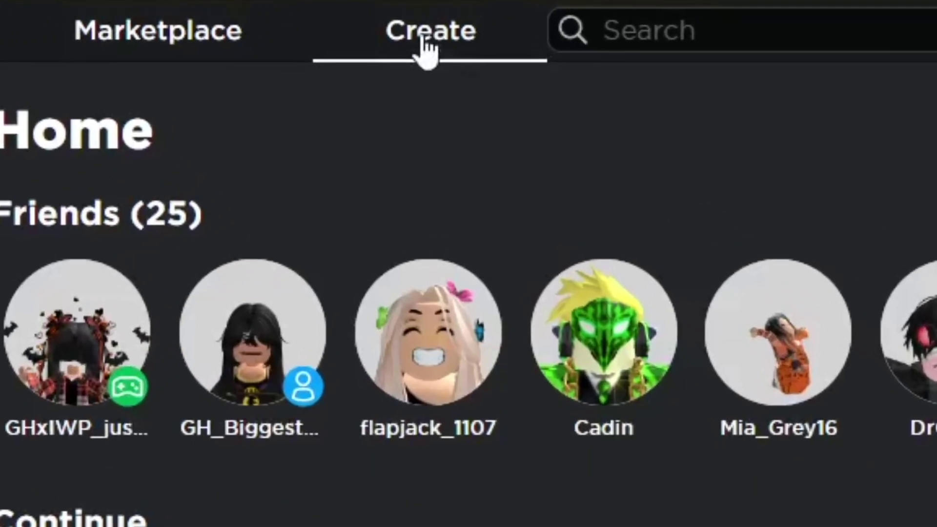
# - Open the list of passes associated with the public experience in the Creator Dashboard
pyautogui.click(442, 51)
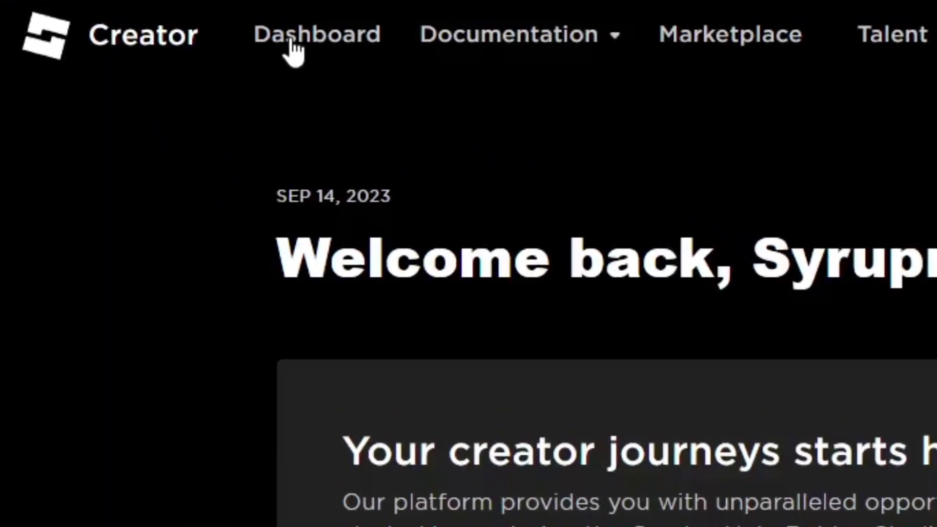
pyautogui.click(422, 59)
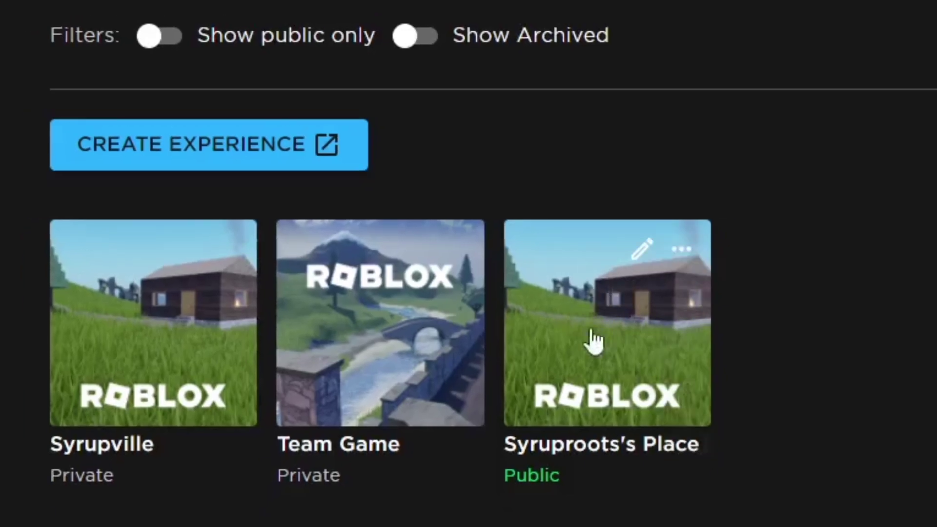
pyautogui.click(652, 357)
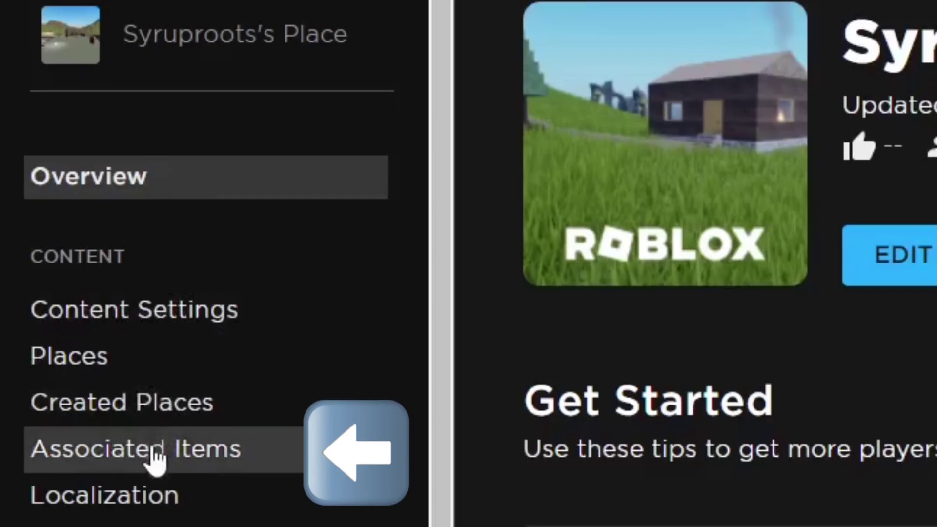
pyautogui.click(156, 459)
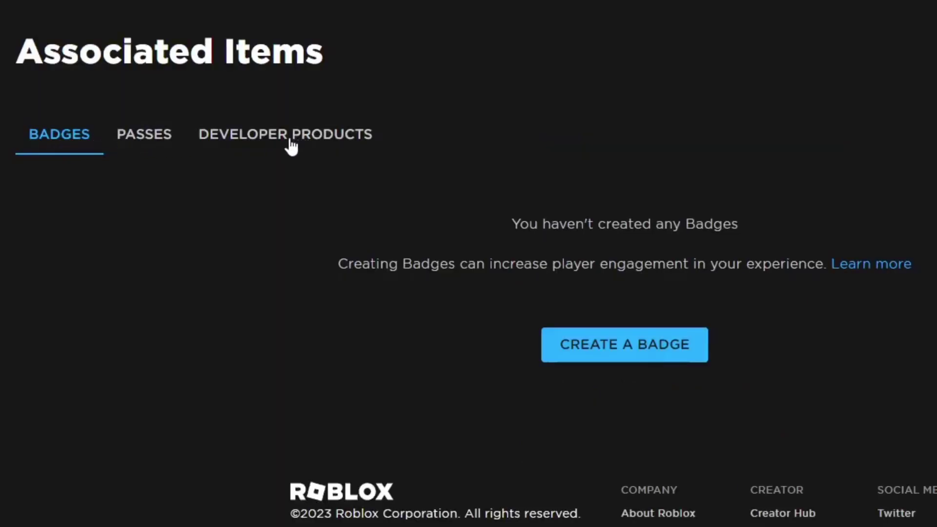
pyautogui.click(236, 191)
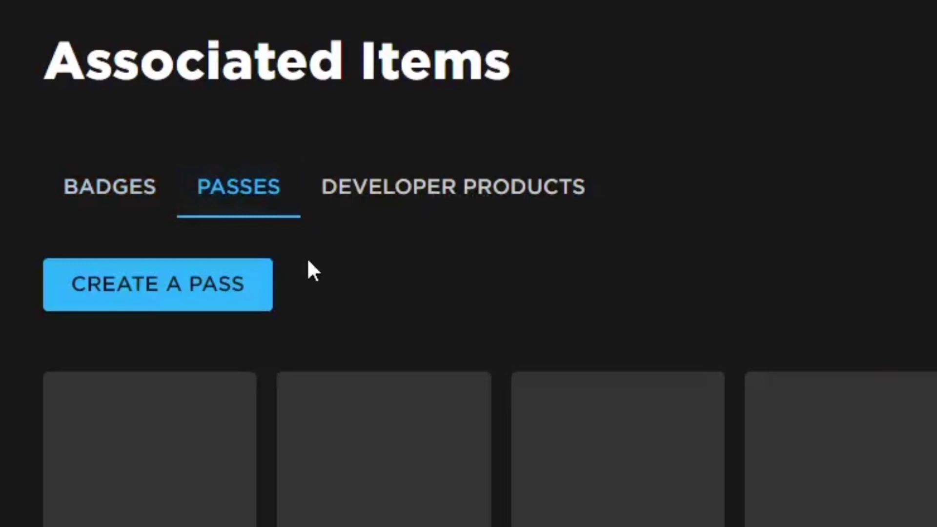
pyautogui.moveTo(709, 424)
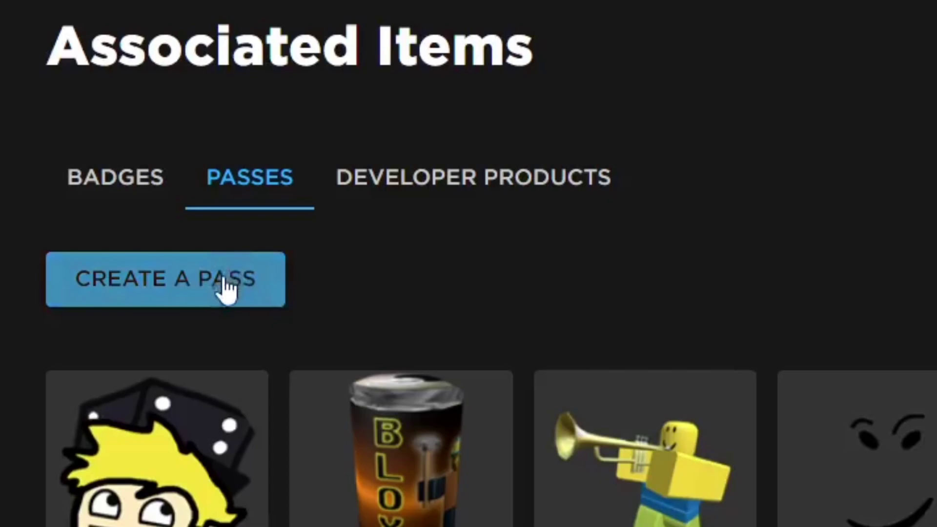
# - Start a new pass with the paintbucket.png image and name it "Paint Bucket"
pyautogui.click(224, 278)
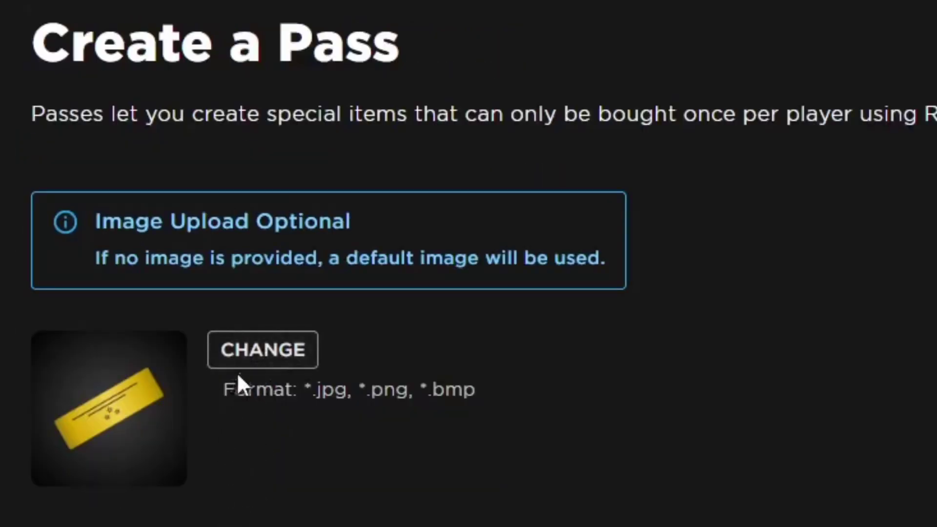
pyautogui.click(134, 202)
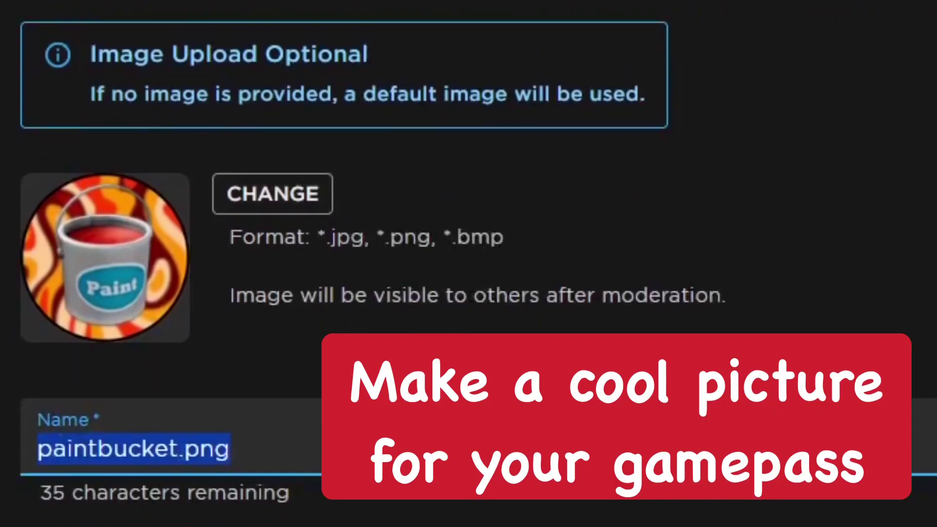
pyautogui.write('Pa')
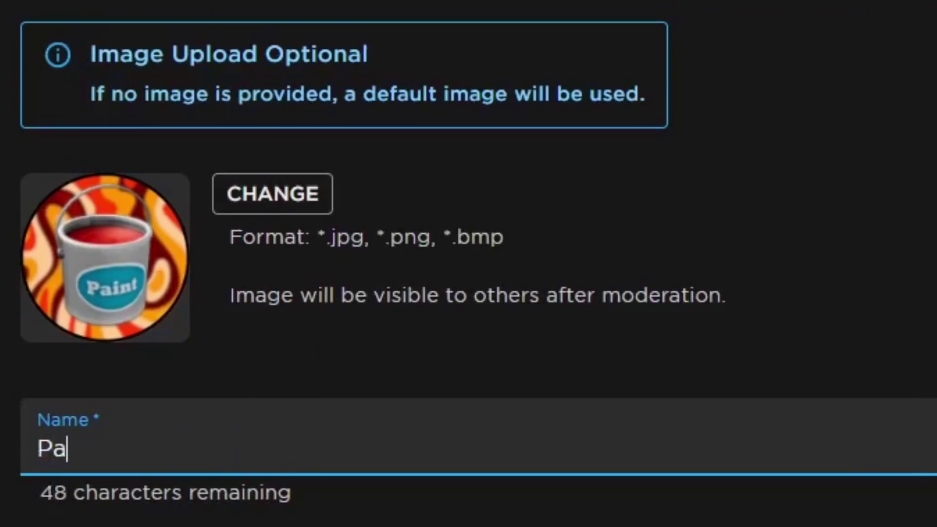
pyautogui.write('int Bucket')
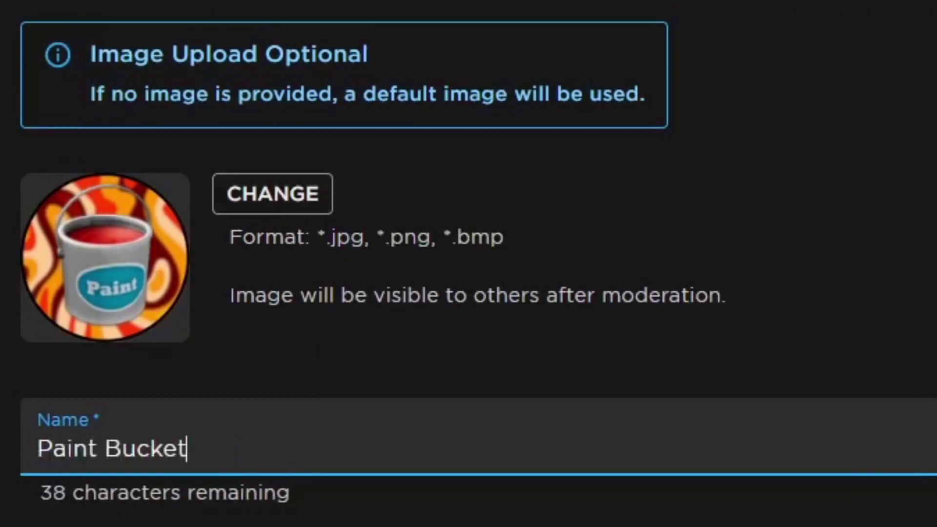
# - Describe the pass as "Buy this gamepass to receive a Paint Bucket to paint anything you want inside the game to your choice of color!"
pyautogui.press('Tab')
pyautogui.write('Buy this gamepass to')
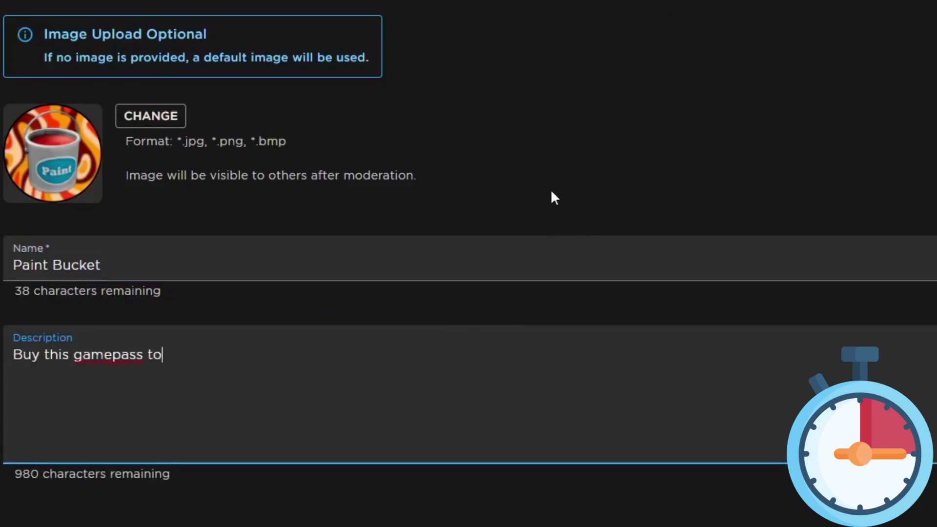
pyautogui.write(' recieve a')
pyautogui.rightClick(187, 362)
pyautogui.click(219, 110)
pyautogui.click(264, 362)
pyautogui.write('Paint')
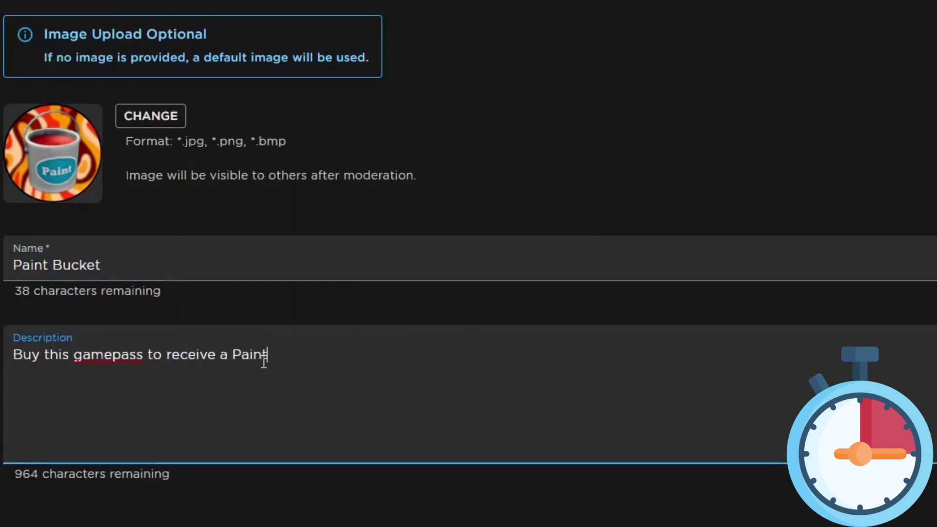
pyautogui.write(' Bucket to paint anything you we')
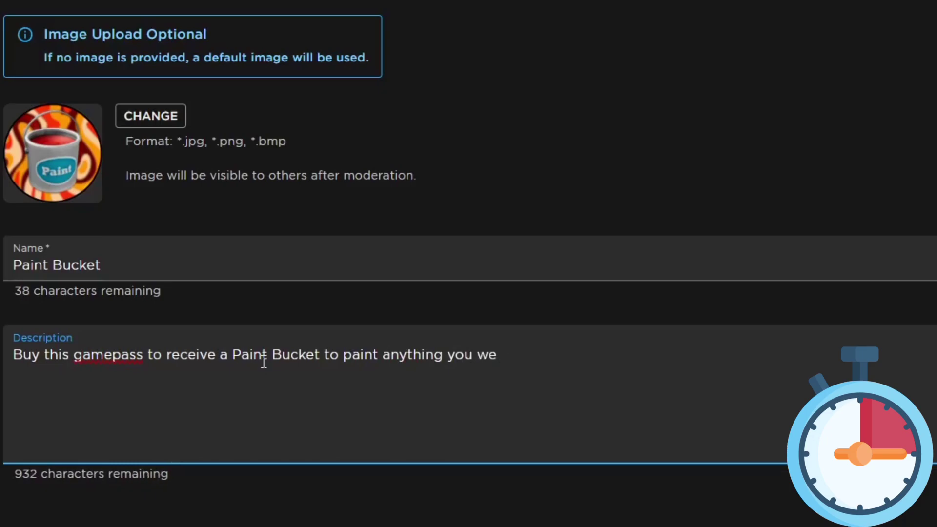
pyautogui.press('BackSpace')
pyautogui.write('ant inside the game to your choice of color!')
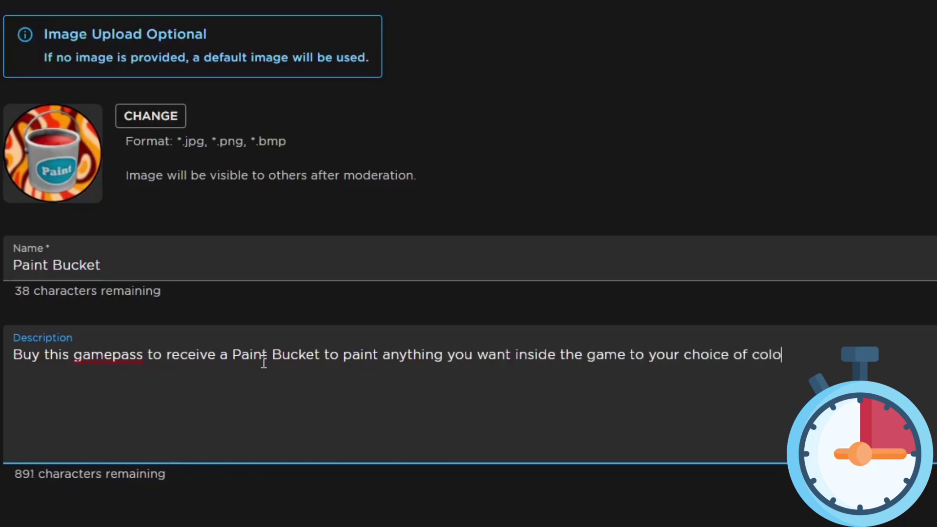
# - Insert "gain the ability to" before "paint anything" in the description and create the pass
pyautogui.scroll(-1, 91, 334)
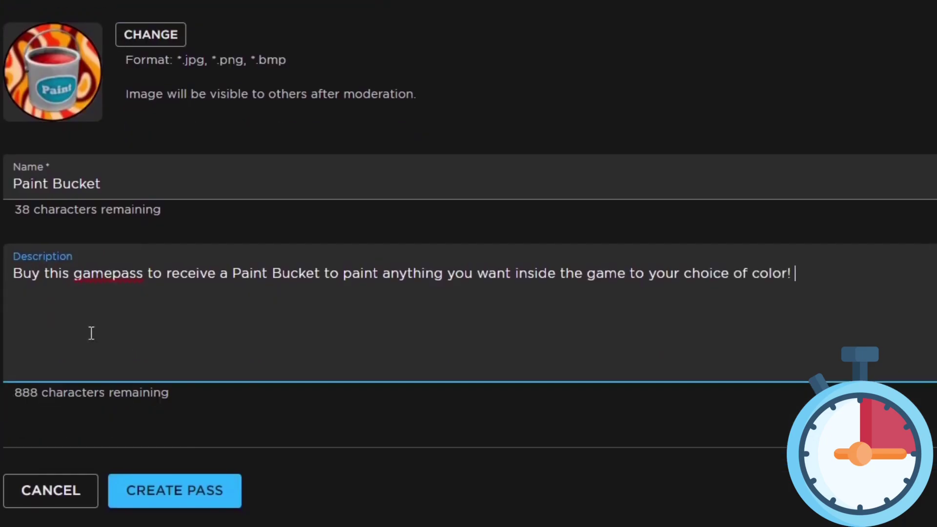
pyautogui.click(349, 270)
pyautogui.write('gain the ability to')
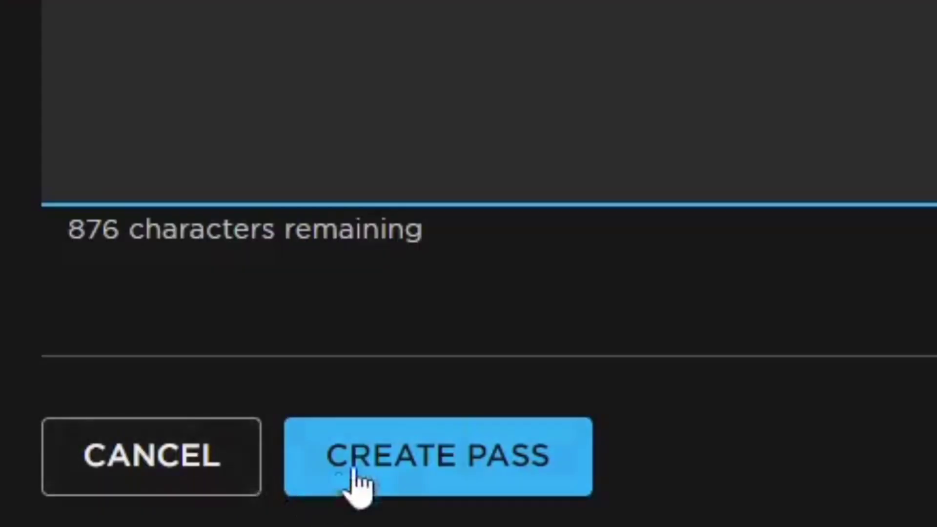
pyautogui.click(147, 498)
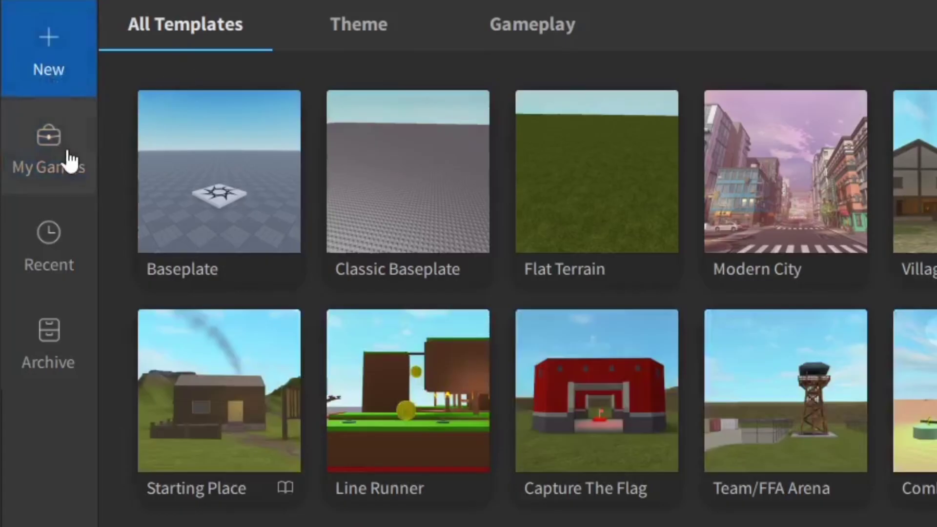
# - Open the existing game in Roblox Studio and insert the Working Gamepass tool script, found by searching the models for "gamepass script"
pyautogui.click(71, 161)
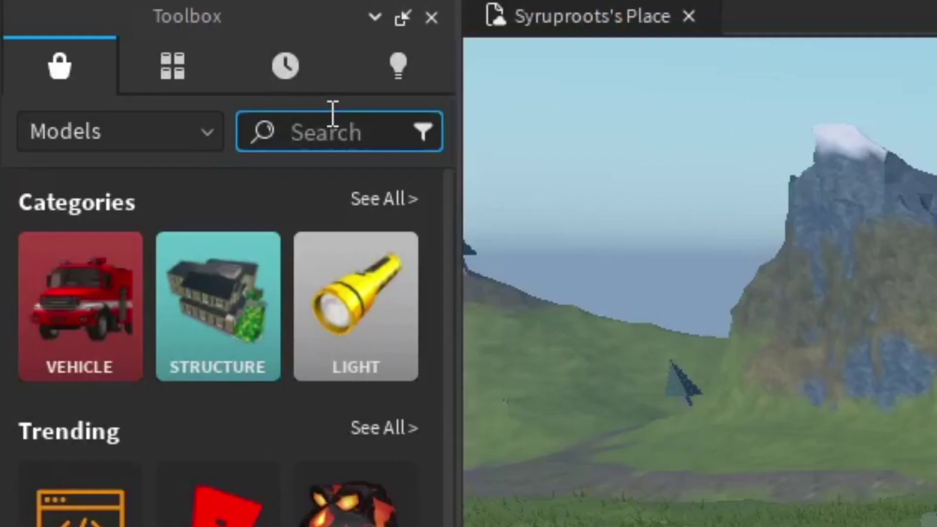
pyautogui.write('gamepass scri')
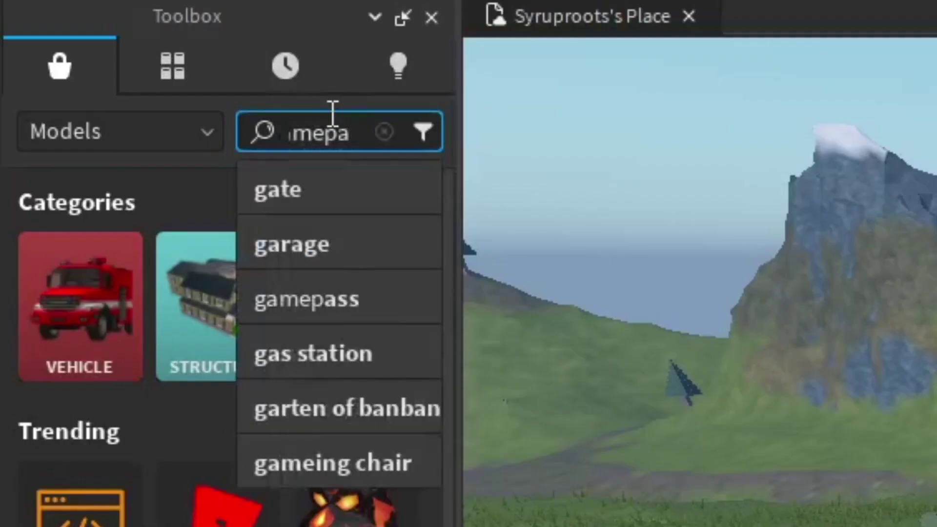
pyautogui.write('pt')
pyautogui.press('Return')
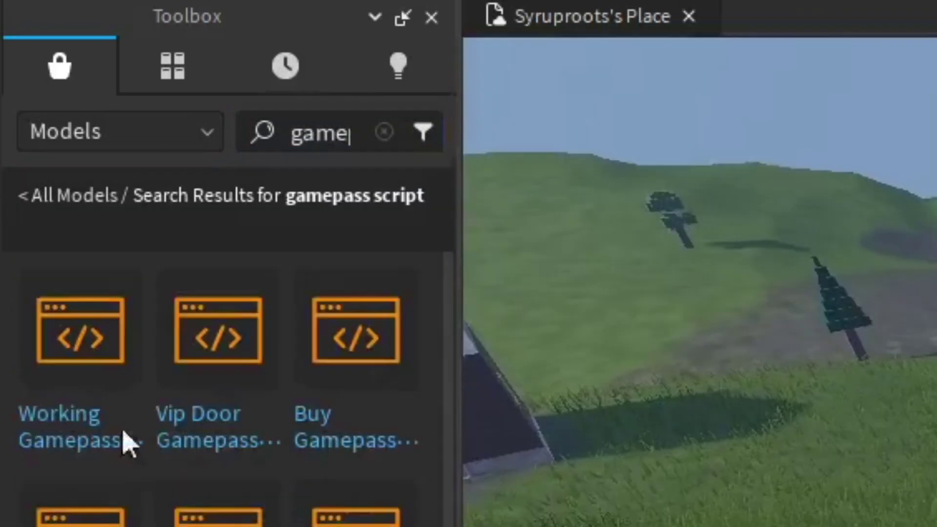
pyautogui.click(69, 443)
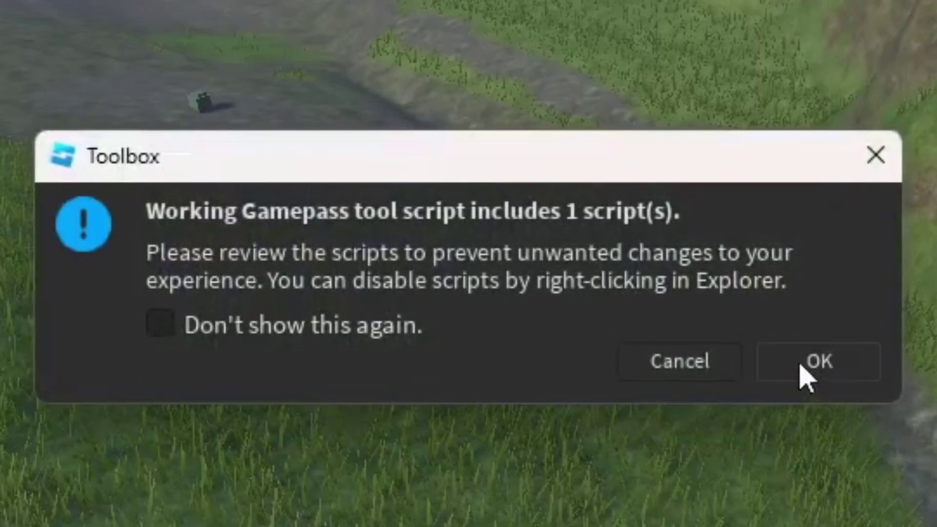
pyautogui.click(804, 366)
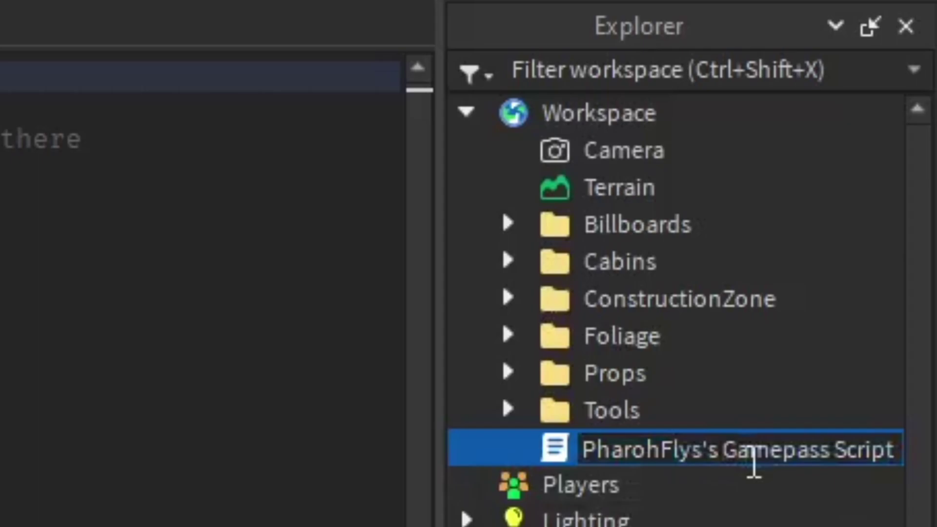
# - Rename the inserted script in the Workspace as "Paint Bucket Gamepass" and open its code
pyautogui.press('BackSpace')
pyautogui.press('BackSpace')
pyautogui.press('BackSpace')
pyautogui.press('BackSpace')
pyautogui.press('BackSpace')
pyautogui.press('BackSpace')
pyautogui.press('BackSpace')
pyautogui.press('BackSpace')
pyautogui.press('BackSpace')
pyautogui.press('BackSpace')
pyautogui.press('BackSpace')
pyautogui.press('BackSpace')
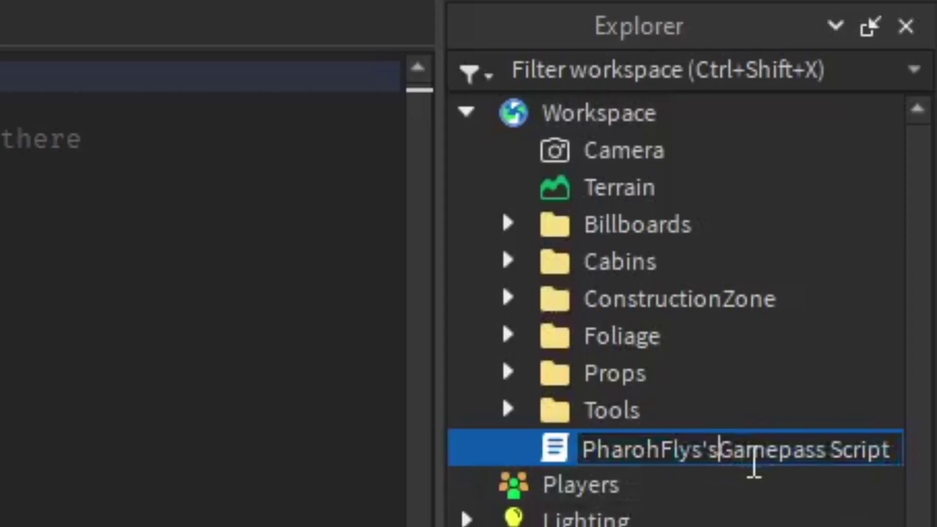
pyautogui.write('Paint')
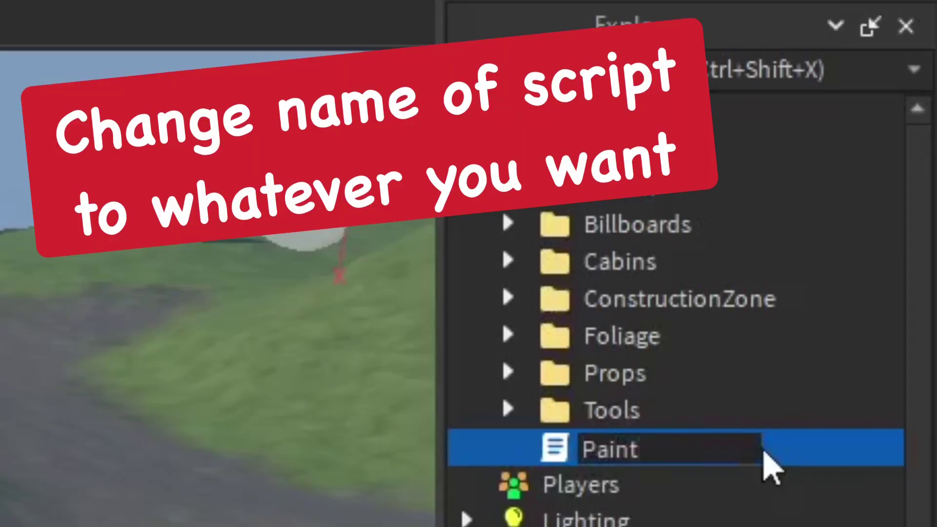
pyautogui.write(' Bucket Gamepass')
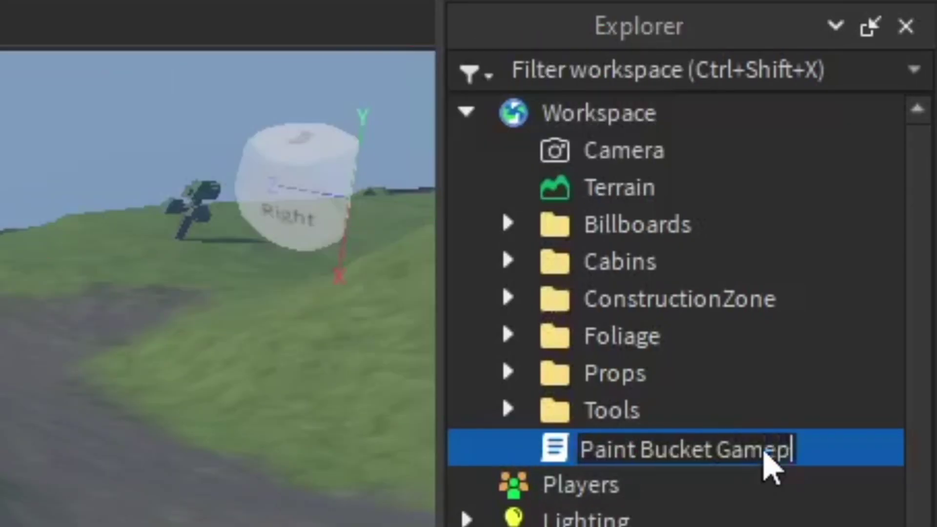
pyautogui.press('Return')
pyautogui.doubleClick(561, 454)
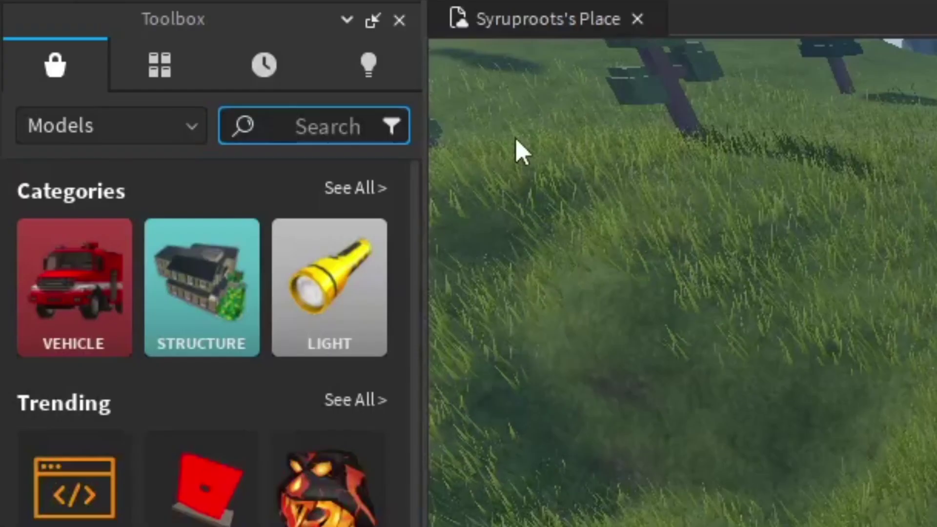
# - Search the toolbox models for "Paint Bucket" and insert a paint bucket tool from the results
pyautogui.write('Paint')
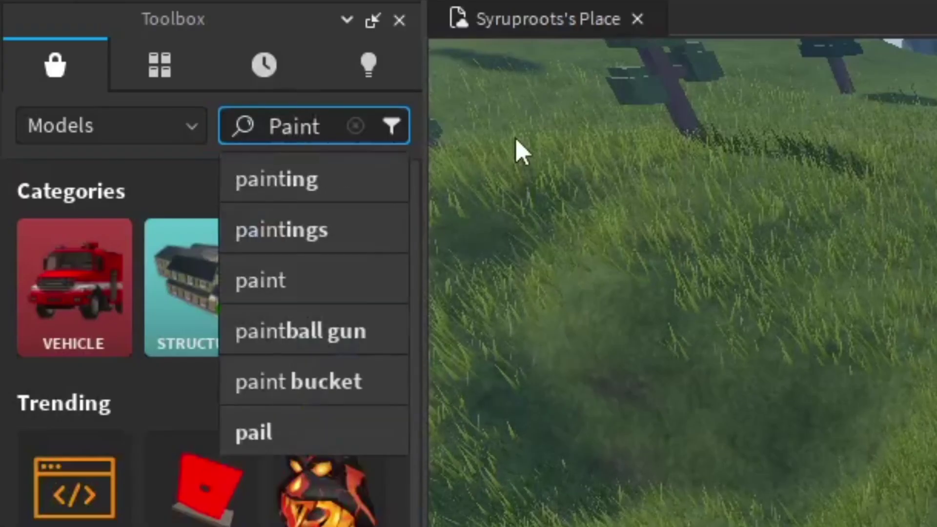
pyautogui.write(' Bucket')
pyautogui.press('Return')
pyautogui.click(57, 416)
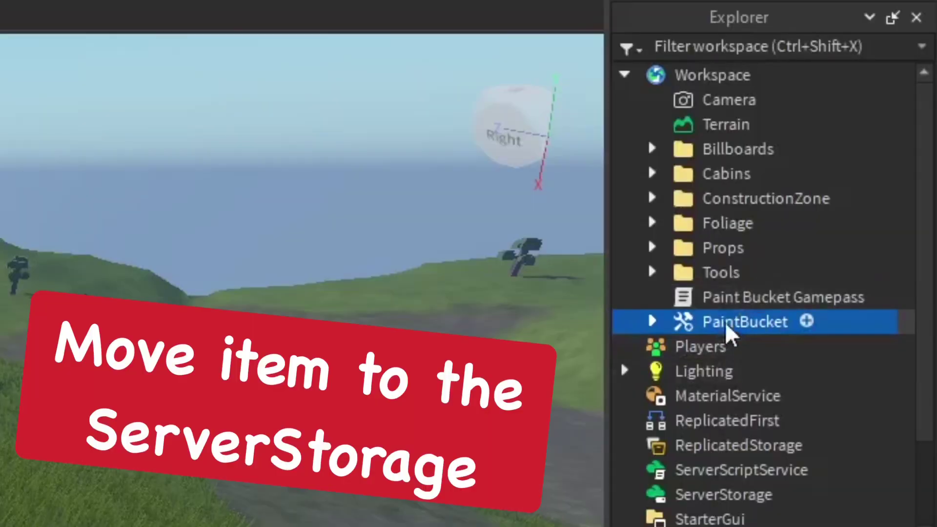
# - Move the PaintBucket tool from the Workspace into ServerStorage
pyautogui.moveTo(757, 325)
pyautogui.mouseDown()
pyautogui.moveTo(764, 471)
pyautogui.moveTo(754, 503)
pyautogui.moveTo(750, 493)
pyautogui.mouseUp()
pyautogui.scroll(-1, 733, 474)
pyautogui.click(653, 424)
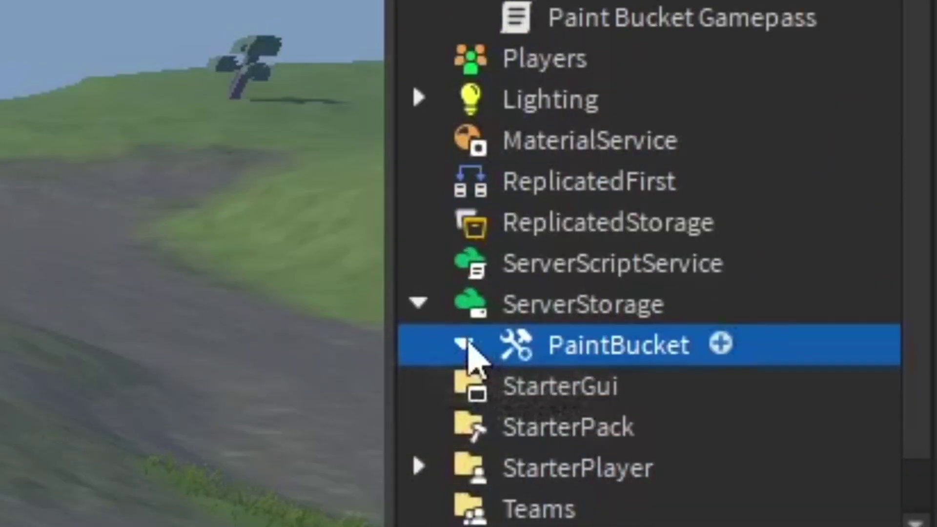
# - Go through the objects inside the PaintBucket tool in ServerStorage and delete the unwanted one
pyautogui.scroll(-1, 698, 434)
pyautogui.click(507, 395)
pyautogui.scroll(-2, 578, 404)
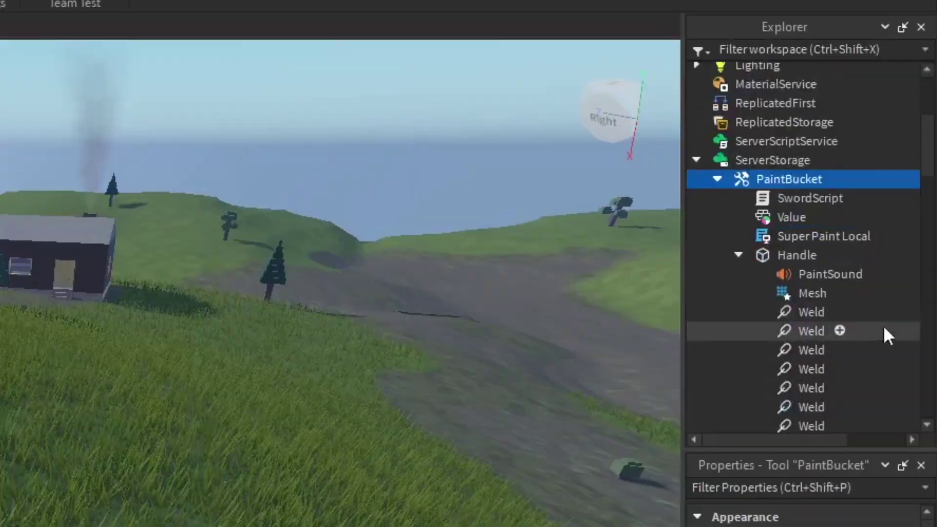
pyautogui.scroll(-1, 876, 398)
pyautogui.moveTo(902, 309)
pyautogui.mouseDown()
pyautogui.moveTo(876, 399)
pyautogui.moveTo(816, 368)
pyautogui.moveTo(809, 400)
pyautogui.mouseUp()
pyautogui.scroll(-20, 834, 379)
pyautogui.press('Delete')
pyautogui.click(717, 230)
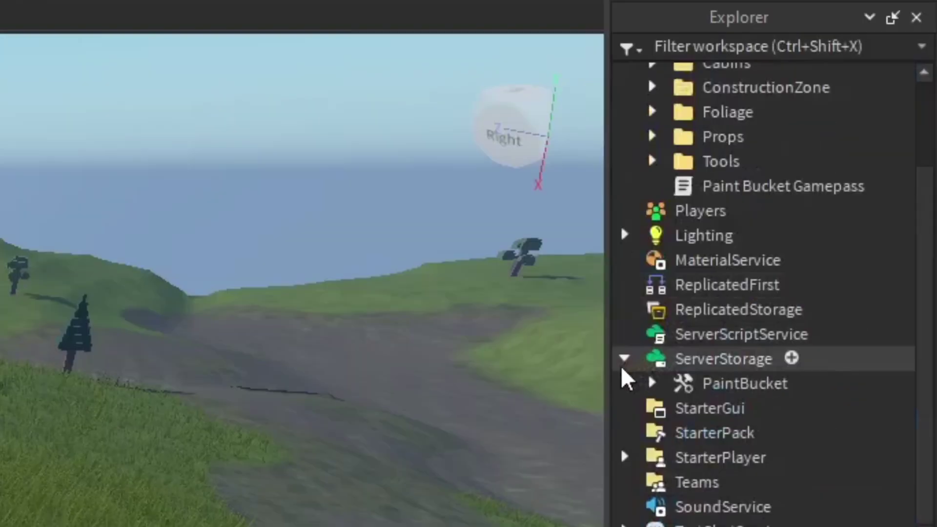
pyautogui.click(697, 291)
# - Replace the ToolName value on line 5 of the Paint Bucket Gamepass script with "PaintBucket"
pyautogui.doubleClick(783, 211)
pyautogui.moveTo(562, 177); pyautogui.dragTo(388, 178)
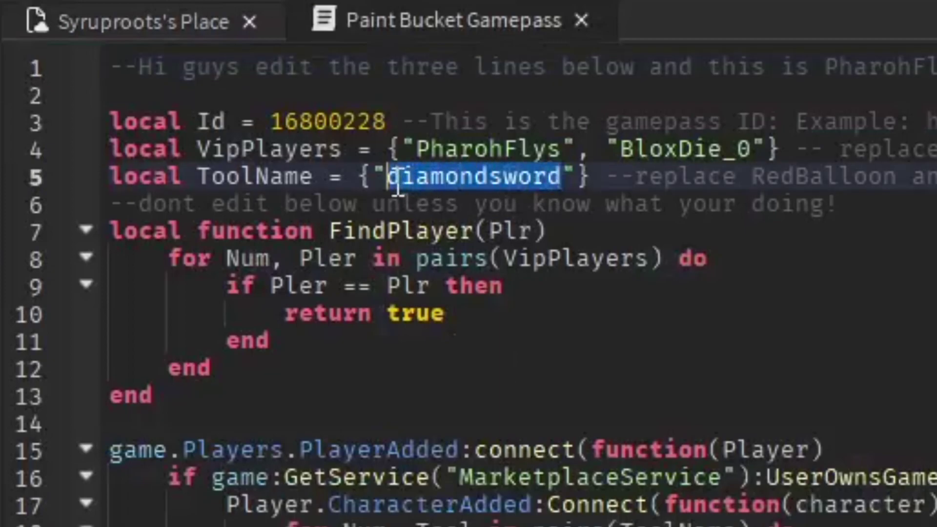
pyautogui.write('PaintBucket')
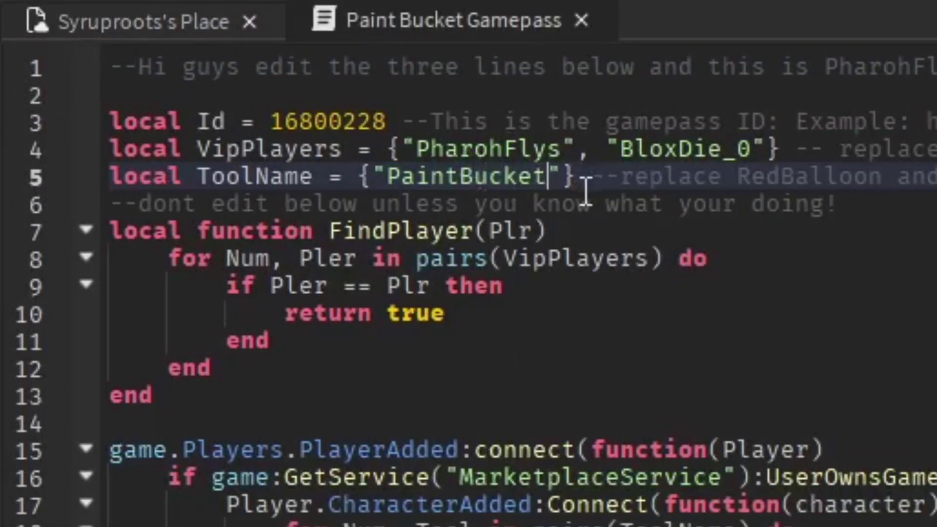
# - Copy the Paint Bucket pass's asset ID and replace the Id value on line 3 of the script with it
pyautogui.click(395, 120)
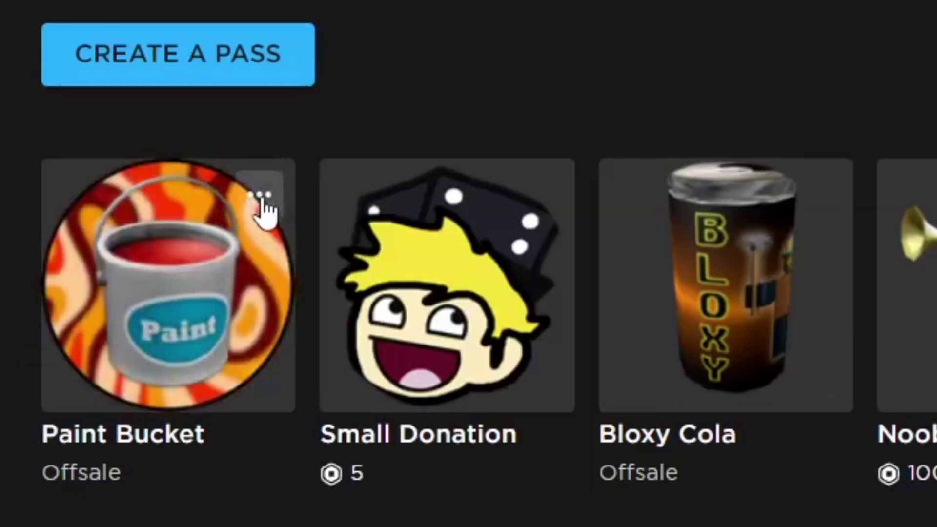
pyautogui.click(262, 197)
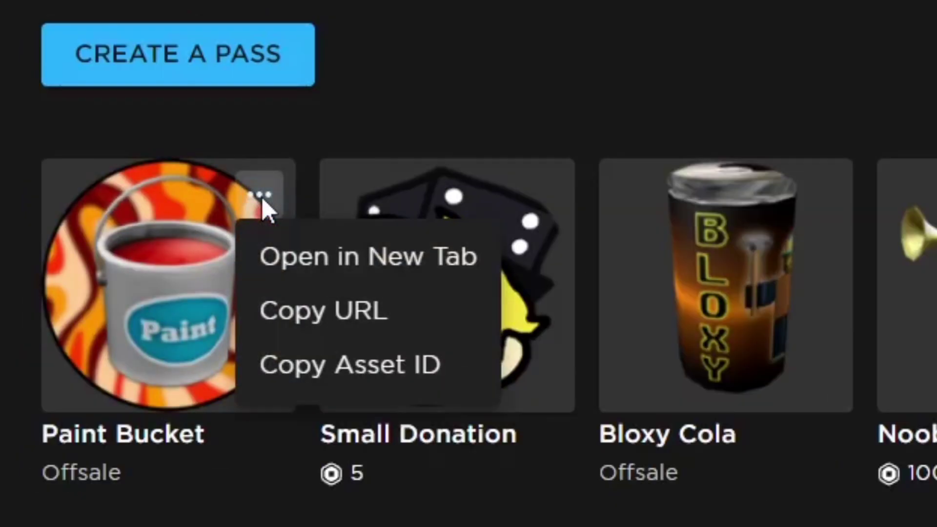
pyautogui.click(326, 376)
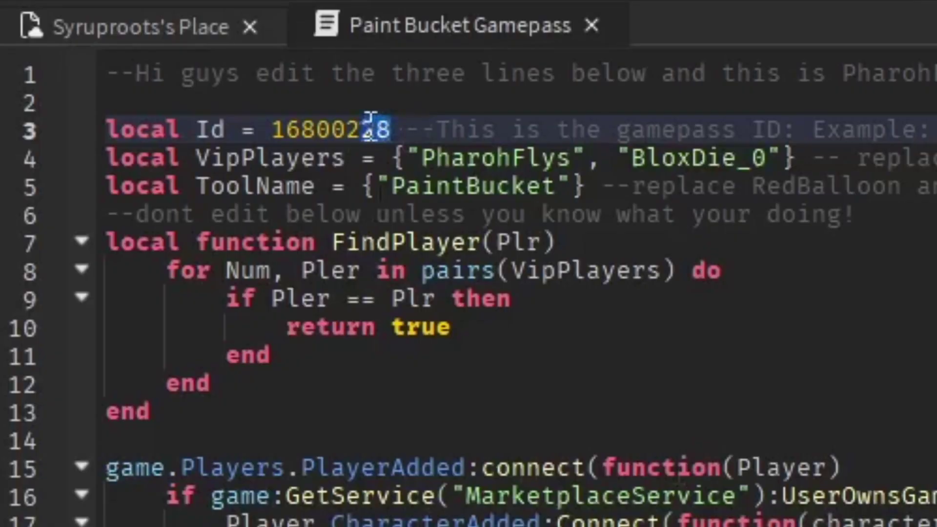
pyautogui.doubleClick(308, 129)
pyautogui.hotkey('ctrl', 'v')
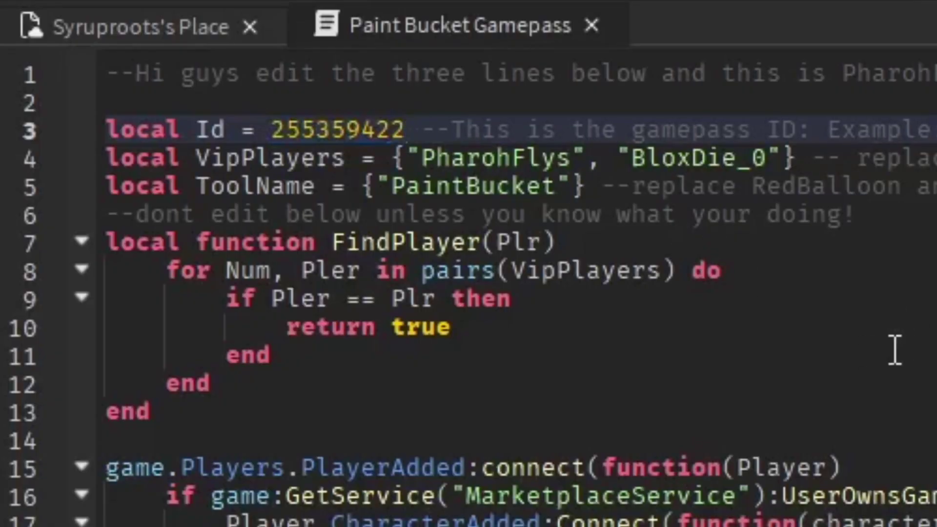
# - Replace the first VipPlayers entry on line 4 with the creator's username, empty the second entry, and close the script
pyautogui.click(577, 158)
pyautogui.moveTo(577, 157); pyautogui.dragTo(429, 161)
pyautogui.write('Syruproot')
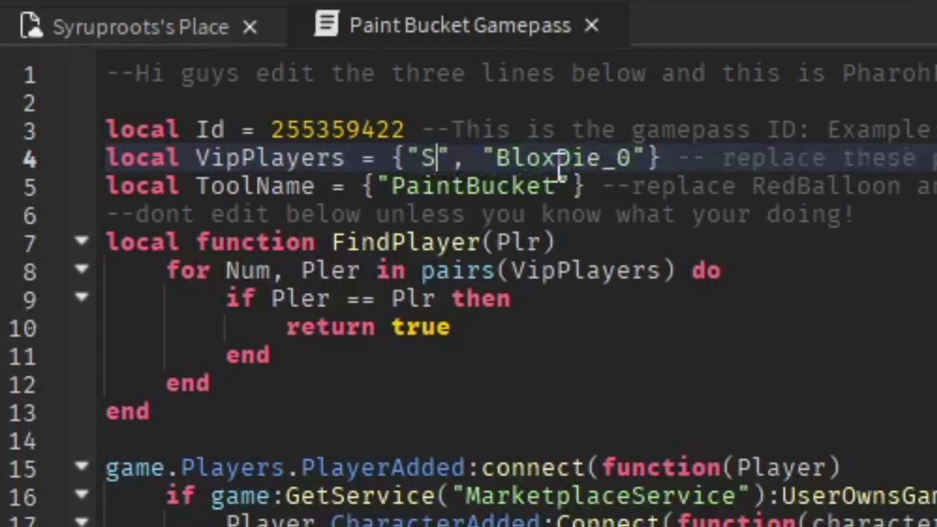
pyautogui.write('s')
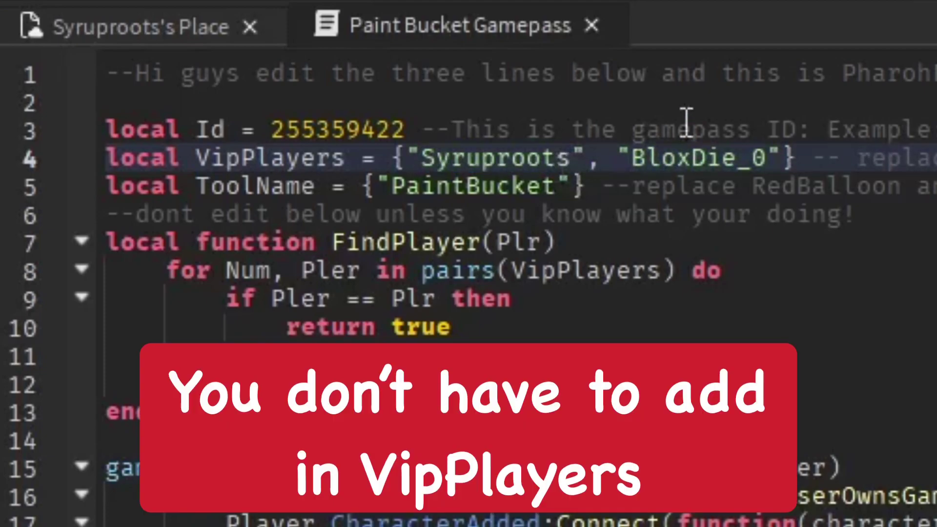
pyautogui.moveTo(775, 146); pyautogui.dragTo(644, 145)
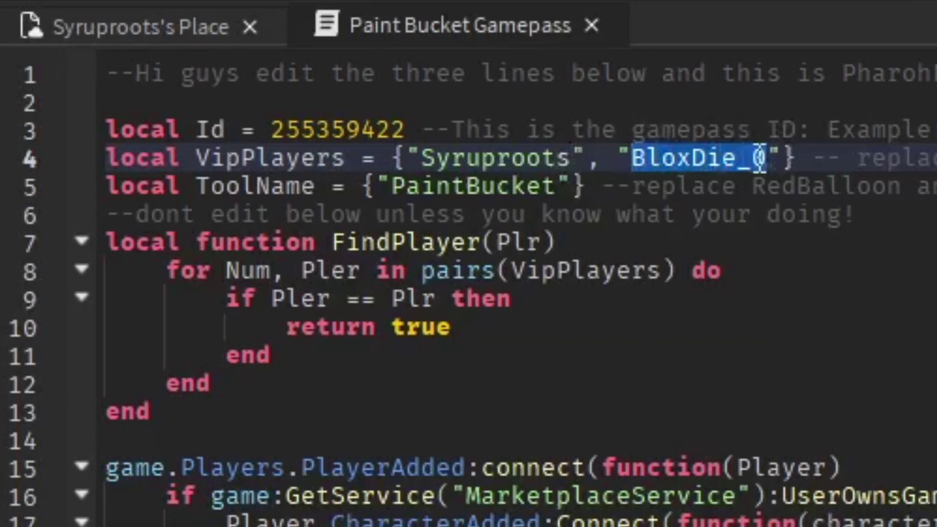
pyautogui.press('BackSpace')
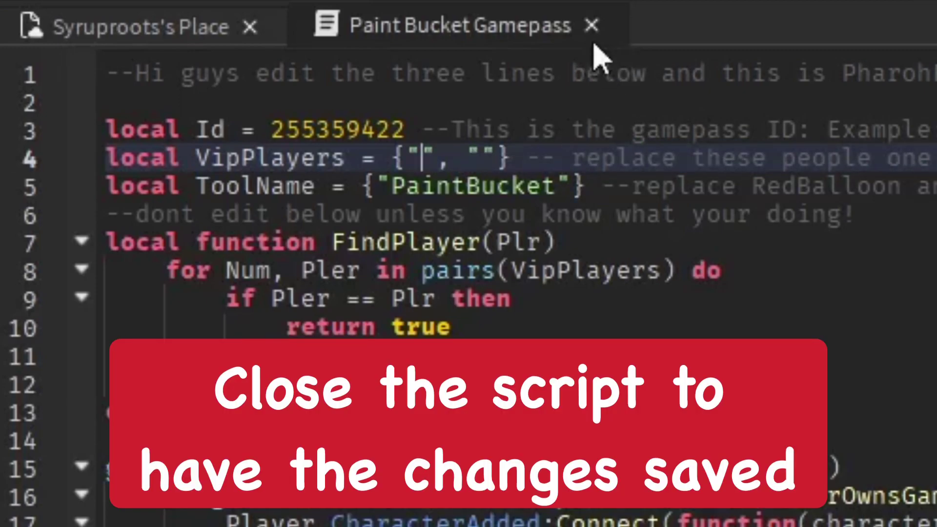
pyautogui.click(592, 26)
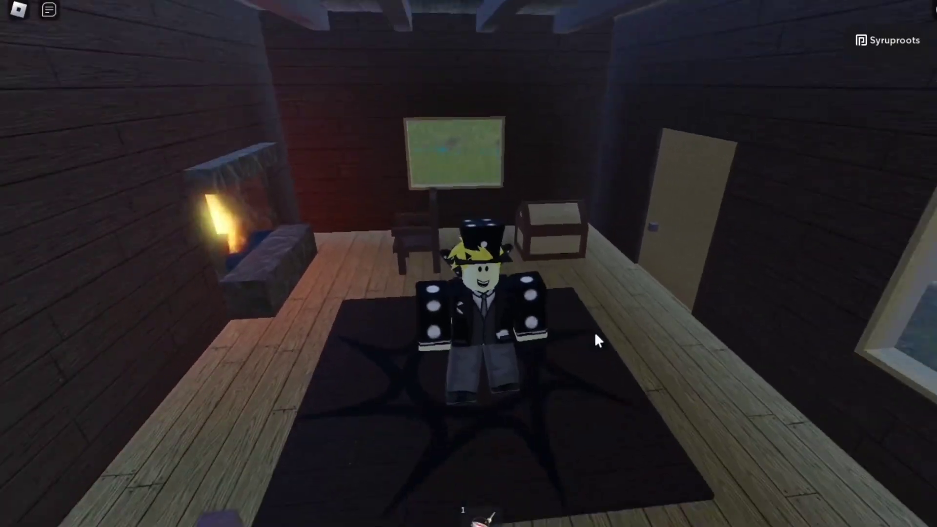
# - Equip the paint bucket in the running game and paint the rug orange, a wall purple and other room surfaces pink
pyautogui.press('1')
pyautogui.scroll(5, 146, 257)
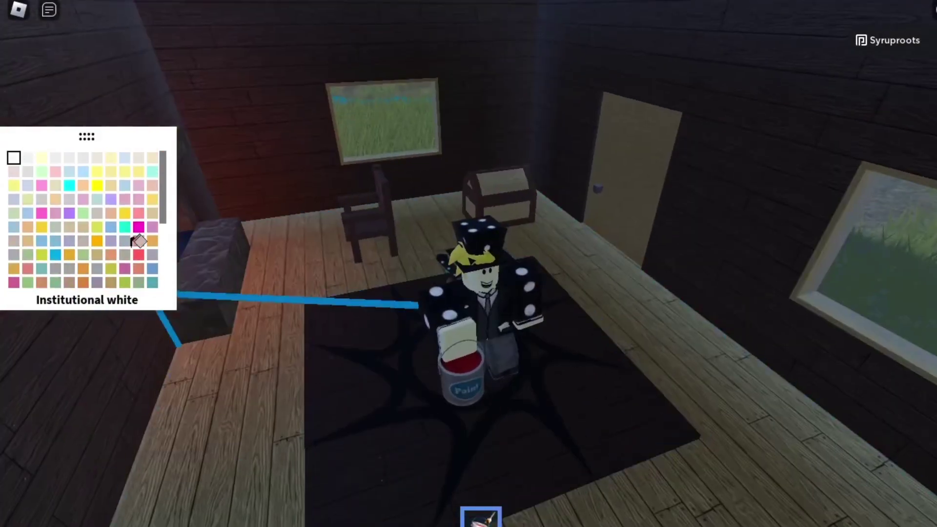
pyautogui.click(98, 242)
pyautogui.click(606, 347)
pyautogui.click(69, 213)
pyautogui.click(306, 125)
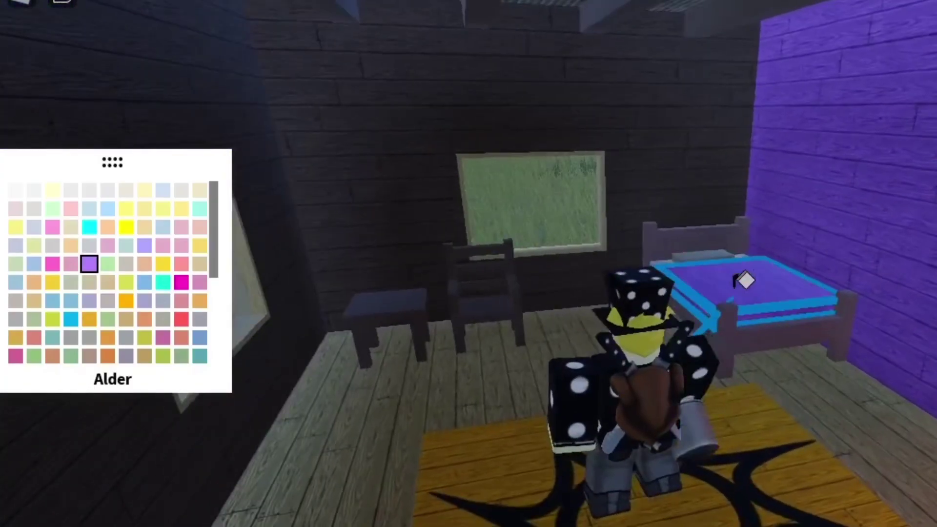
pyautogui.click(71, 263)
pyautogui.click(698, 85)
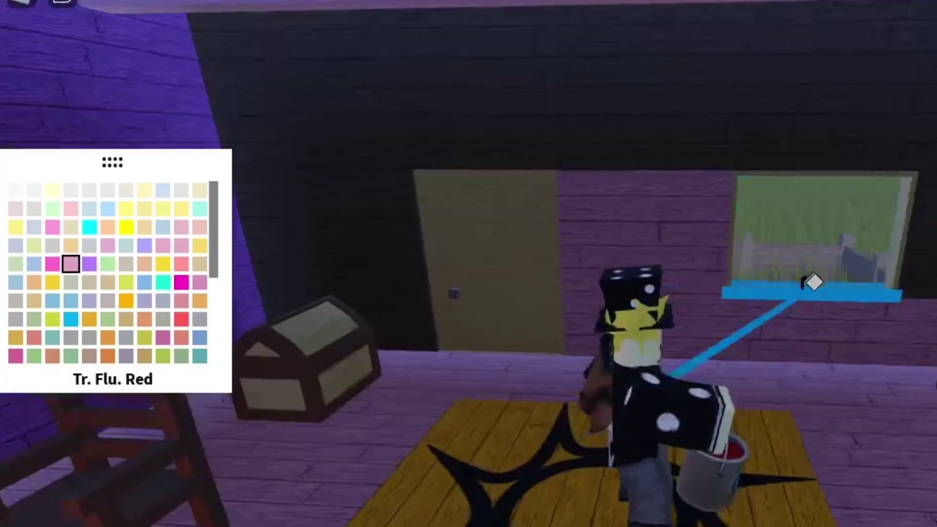
# - Walk outside the house with the paint bucket and apply bright green to its front wall
pyautogui.press('s')
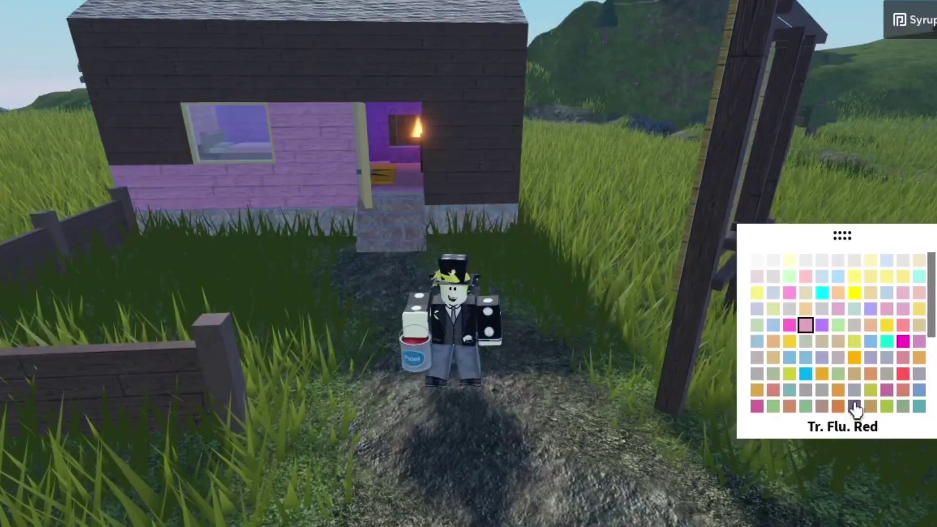
pyautogui.scroll(-5, 838, 332)
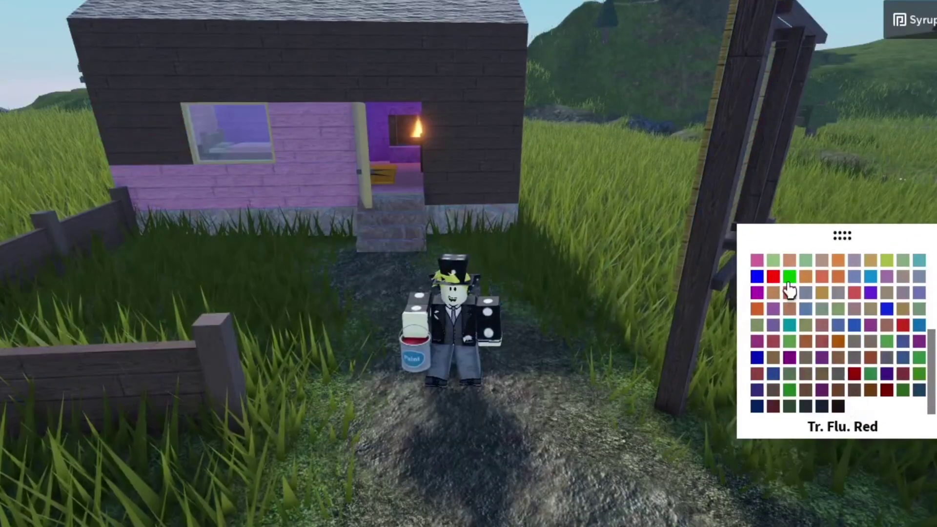
pyautogui.click(790, 276)
pyautogui.click(293, 44)
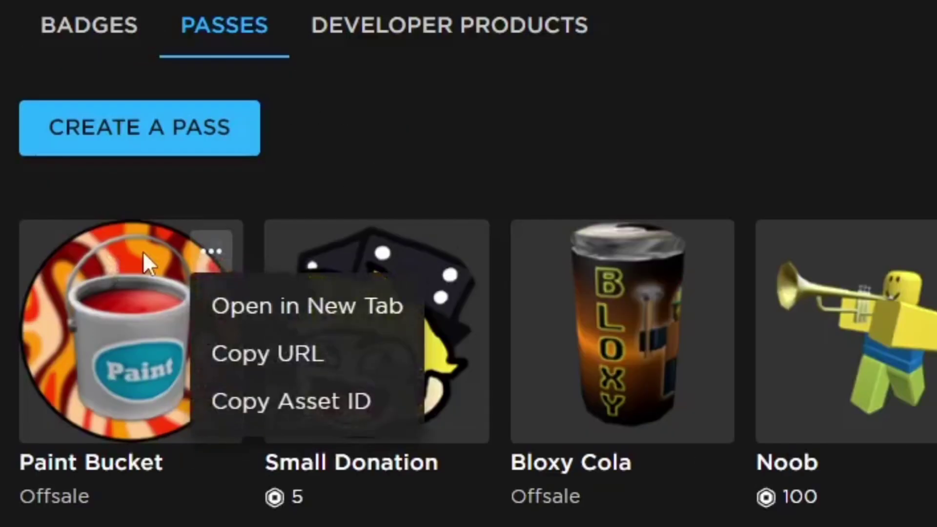
# - Put the Paint Bucket pass on sale for 100 Robux and save the changes
pyautogui.click(142, 254)
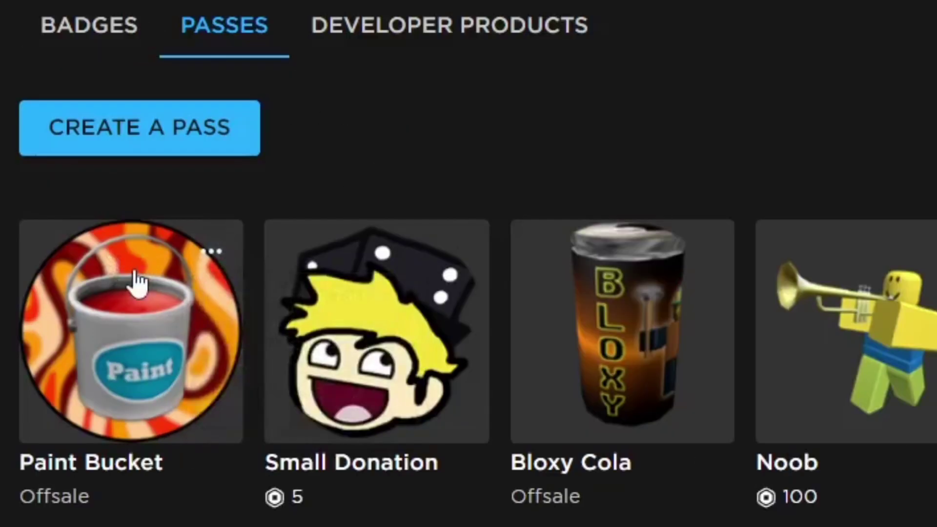
pyautogui.click(134, 272)
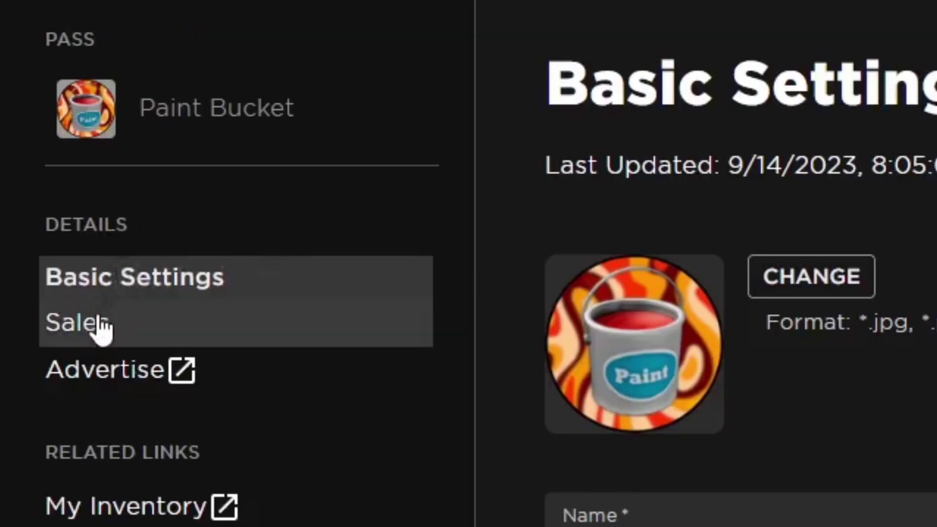
pyautogui.click(53, 272)
pyautogui.click(96, 266)
pyautogui.click(182, 373)
pyautogui.write('1')
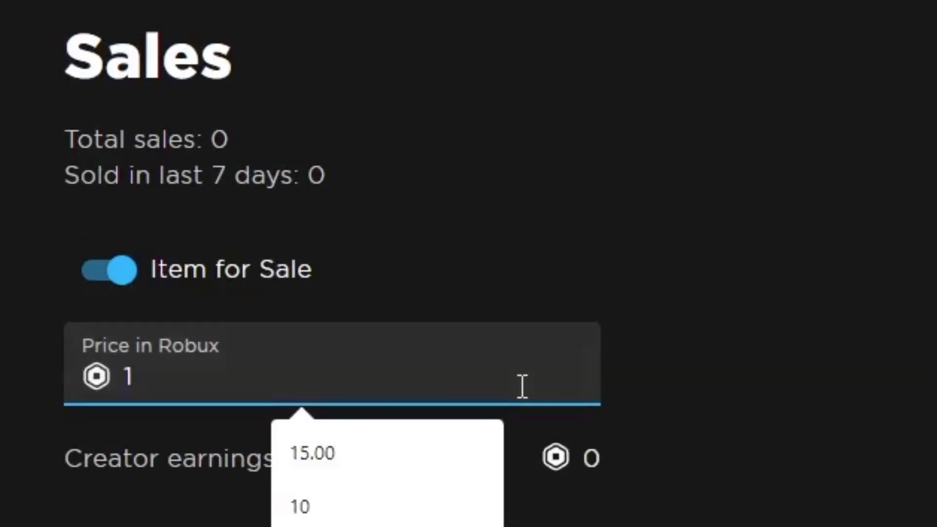
pyautogui.write('00')
pyautogui.click(743, 367)
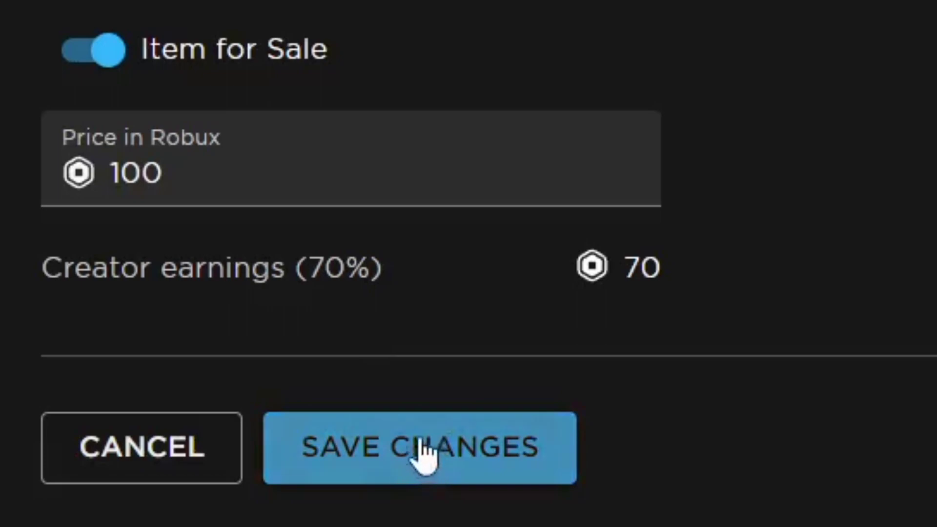
pyautogui.click(422, 447)
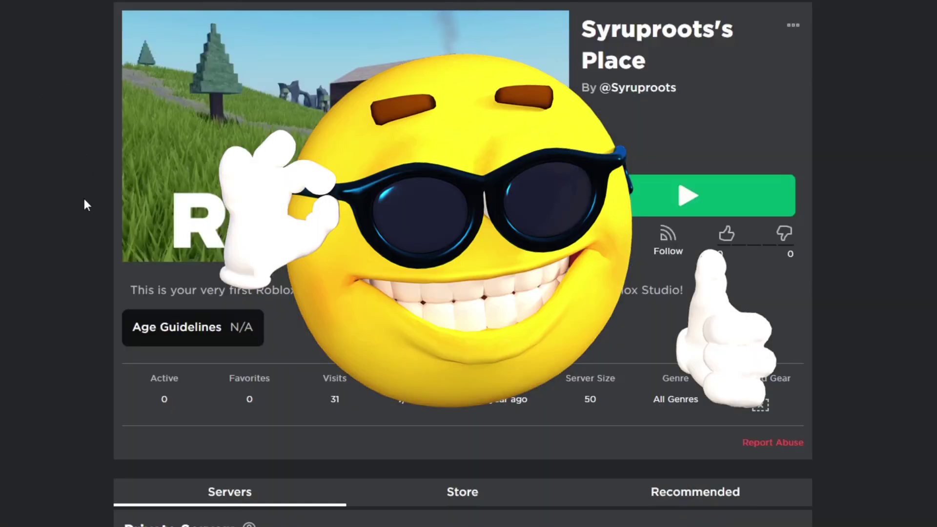
# - Check the Paint Bucket pass and its price among the passes in the place's store
pyautogui.scroll(-2, 85, 210)
pyautogui.scroll(2, 89, 250)
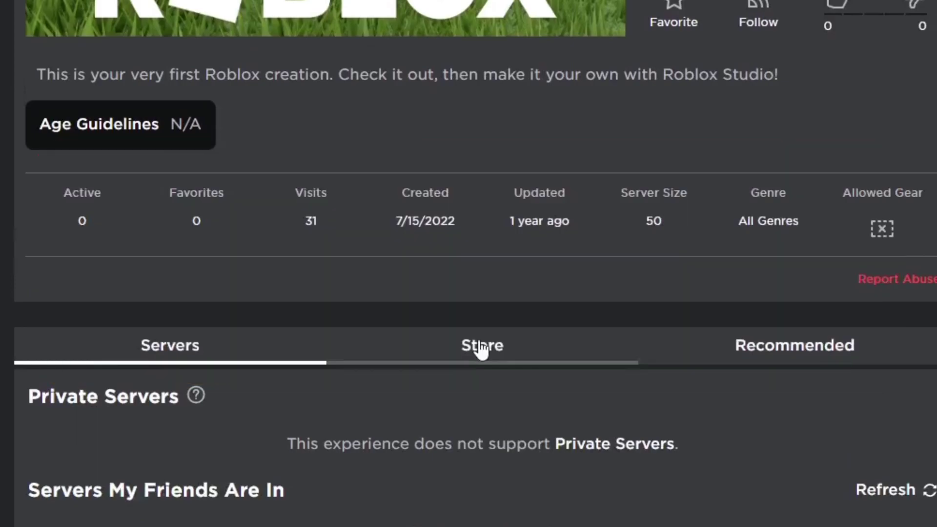
pyautogui.click(462, 492)
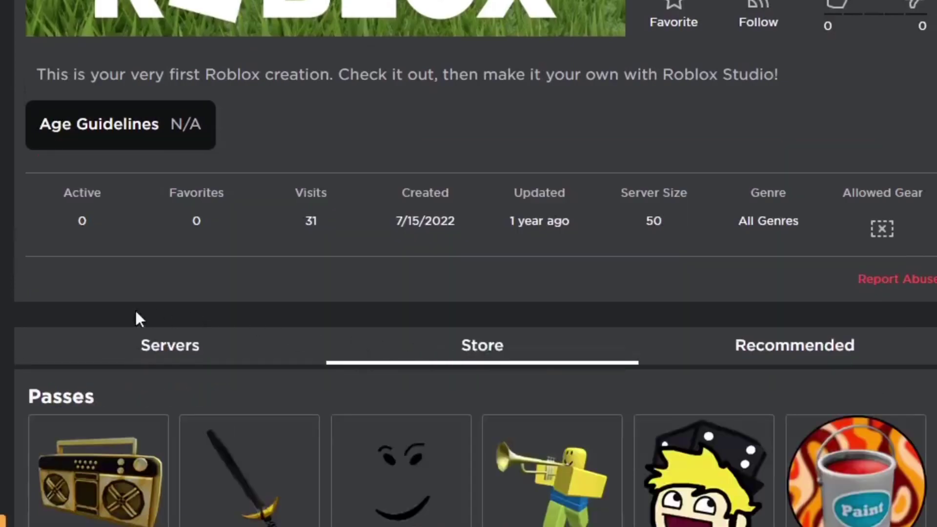
pyautogui.scroll(-2, 104, 475)
pyautogui.scroll(-5, 1, 322)
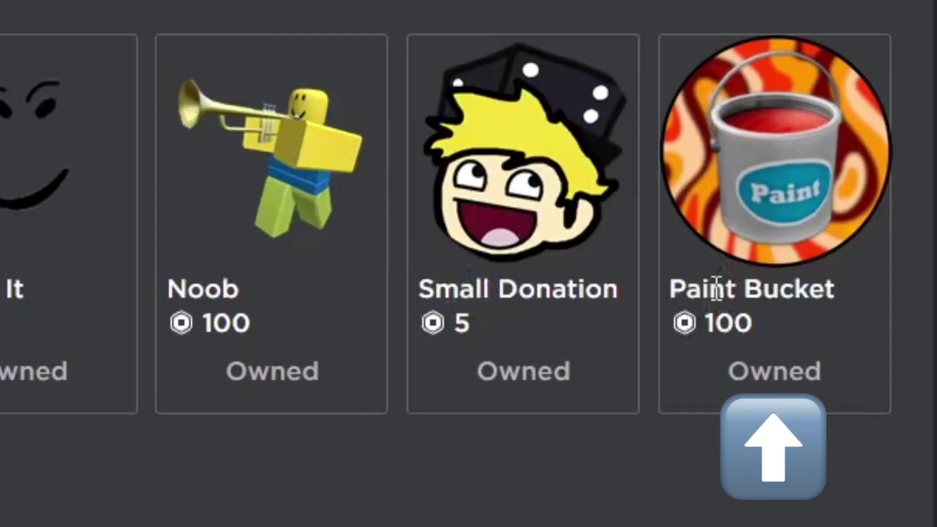
pyautogui.scroll(5, 907, 401)
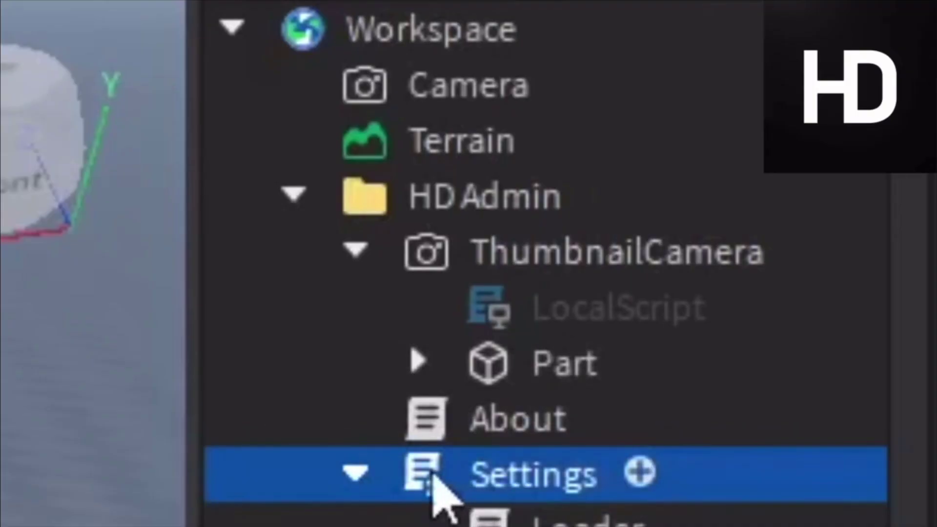
# - Open the Settings script inside the HD Admin folder to view its rank and gamepass entries
pyautogui.doubleClick(439, 485)
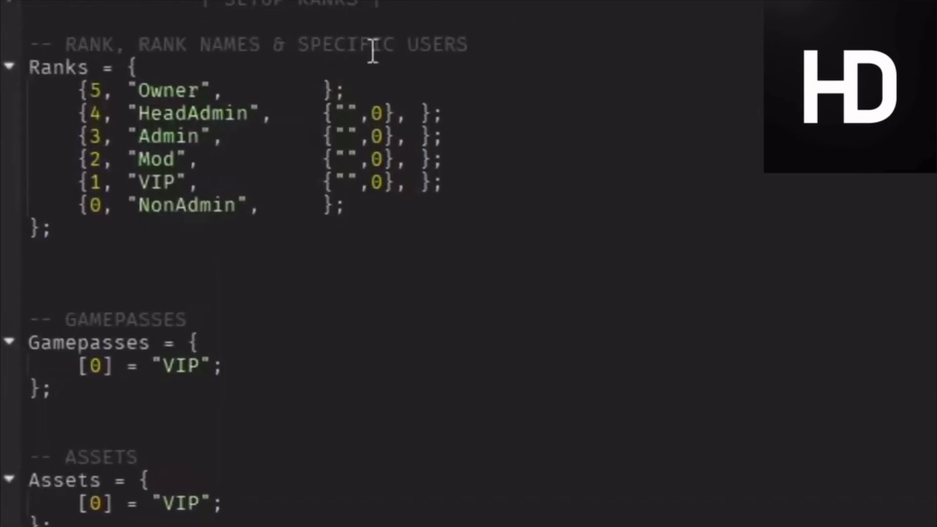